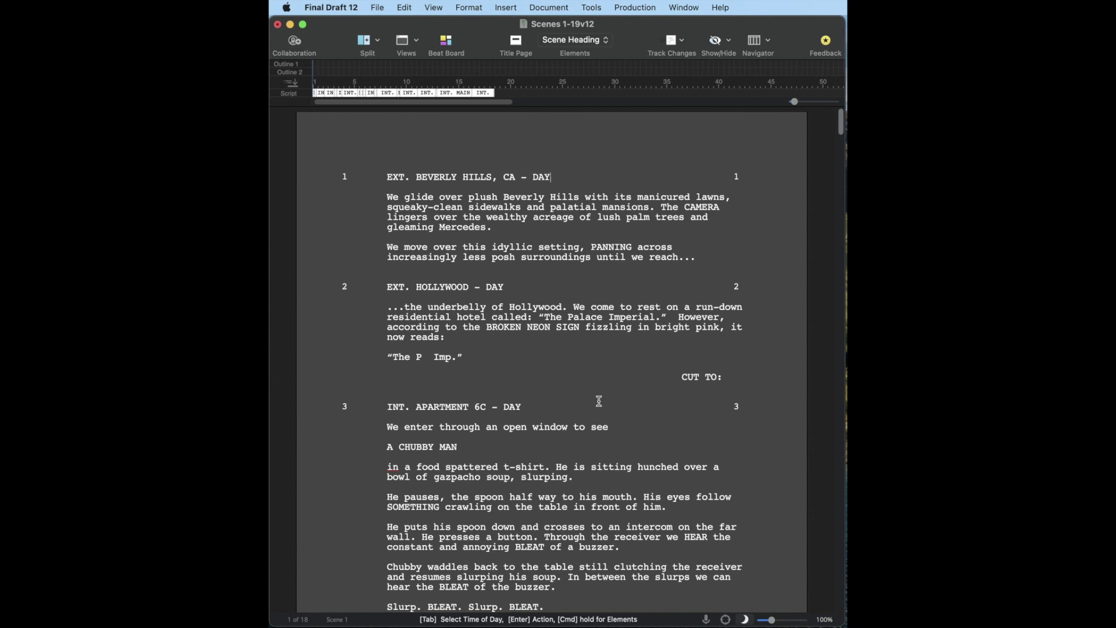
pyautogui.scroll(-5, 614, 393)
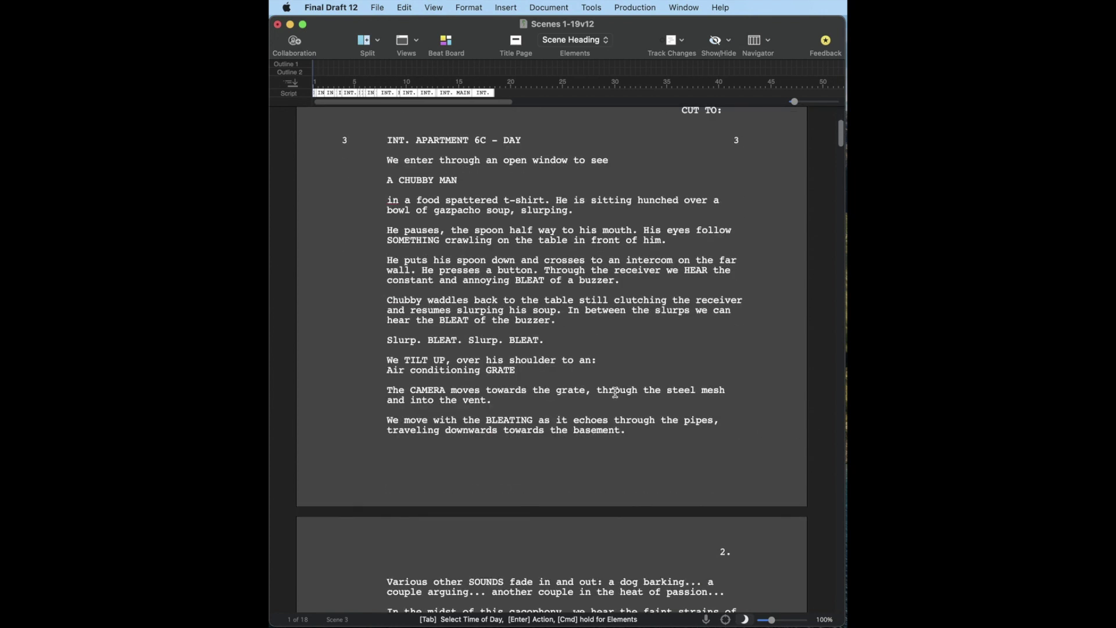
pyautogui.scroll(5, 613, 391)
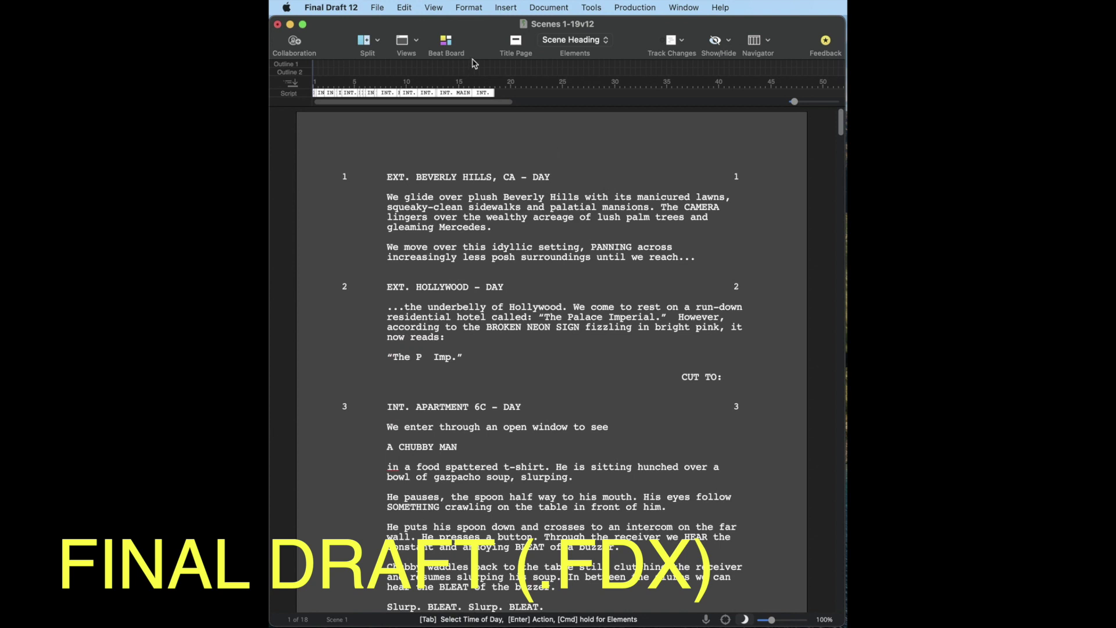
pyautogui.click(635, 8)
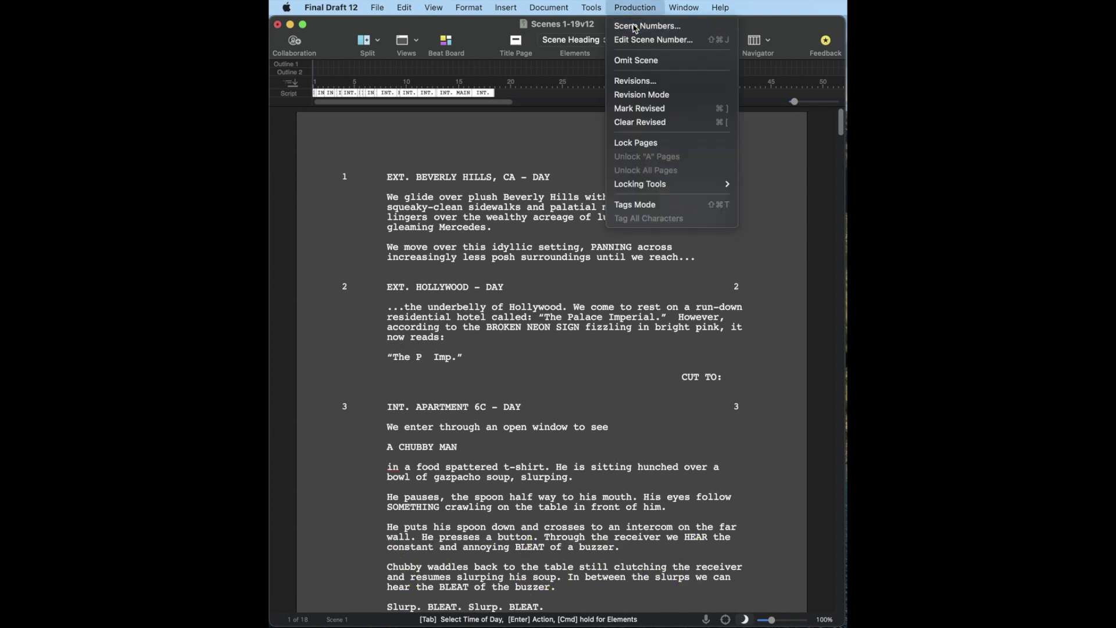
pyautogui.click(637, 27)
pyautogui.moveTo(782, 128); pyautogui.dragTo(498, 107)
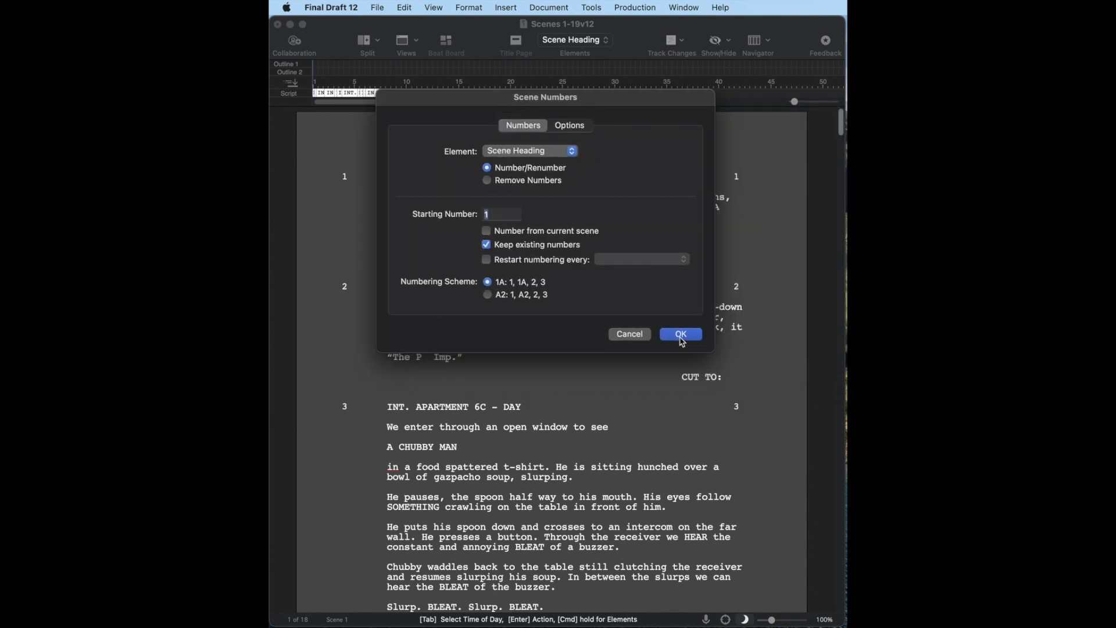
pyautogui.click(621, 337)
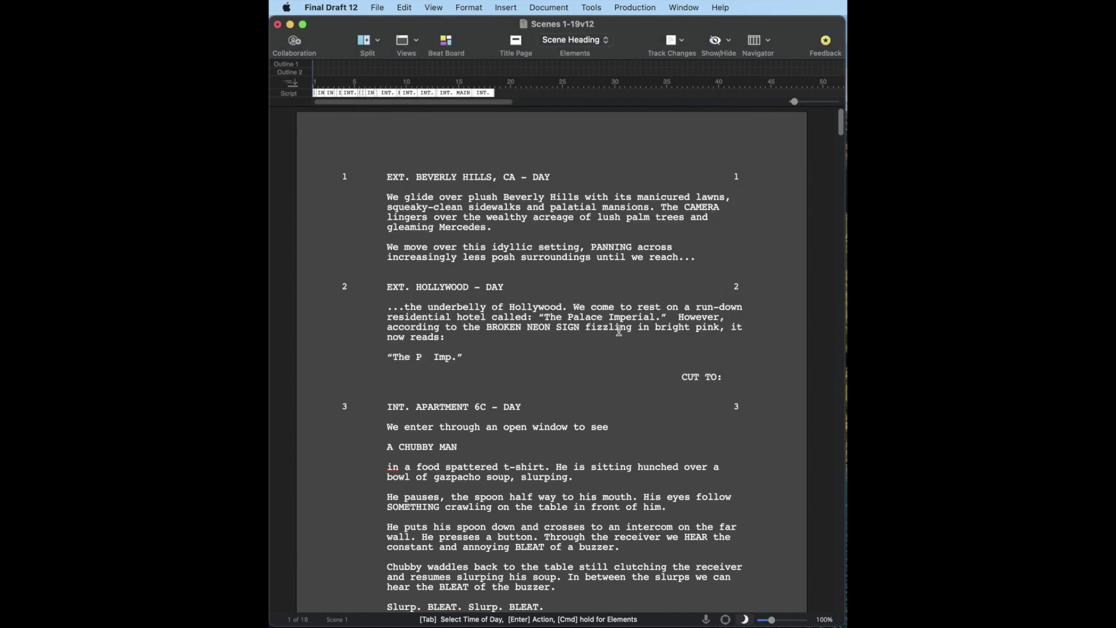
pyautogui.click(381, 7)
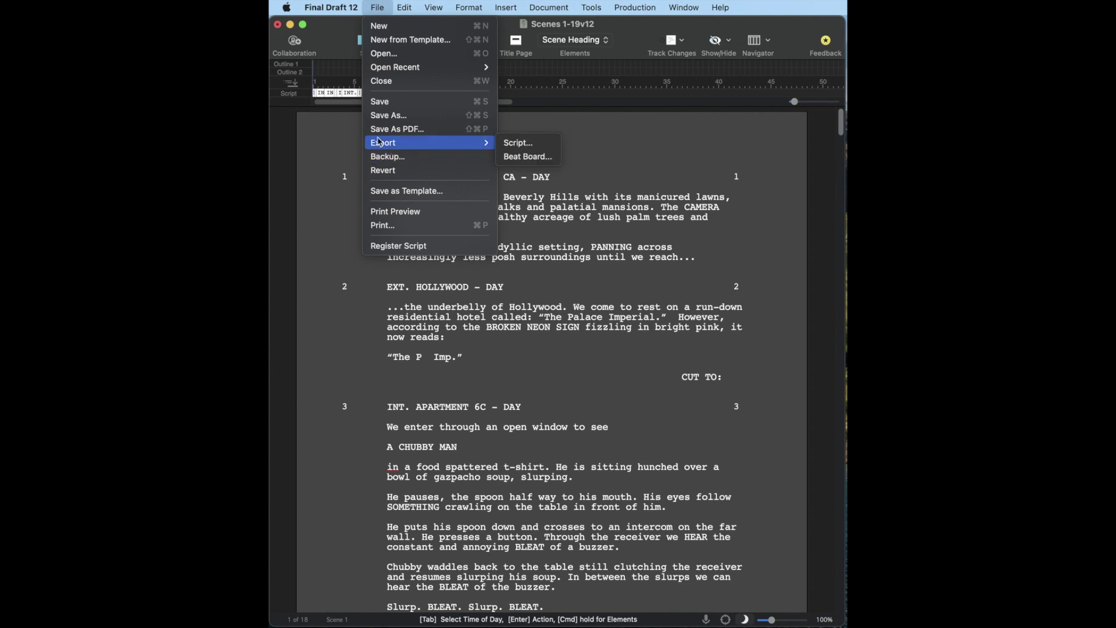
pyautogui.moveTo(428, 142)
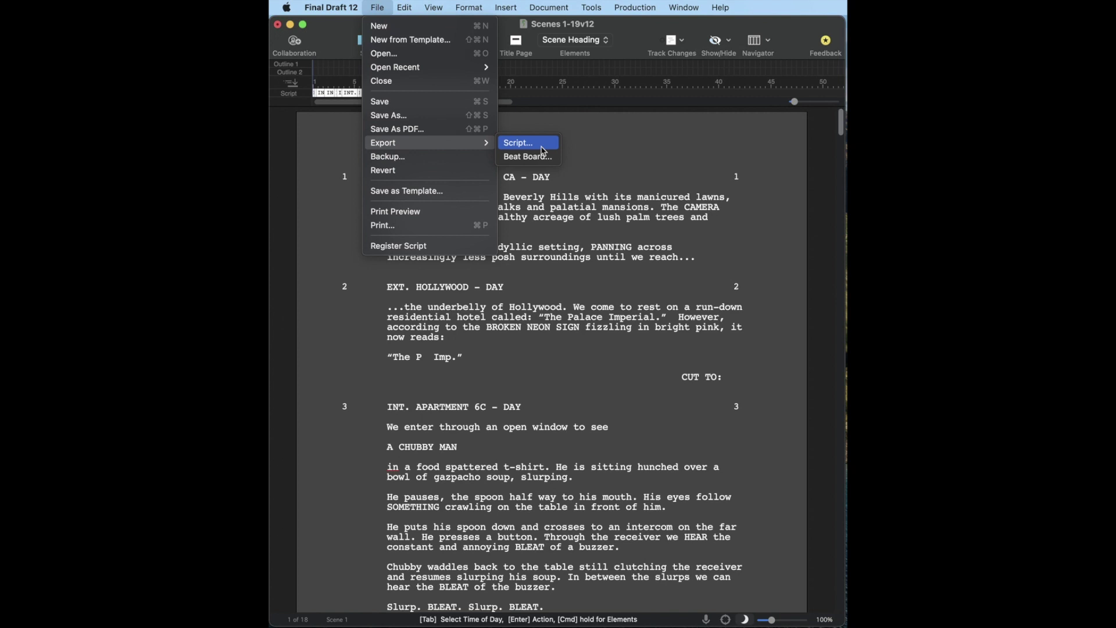
# Start the script export and review the save formats, including Final Draft Document (.fdx).
pyautogui.click(542, 143)
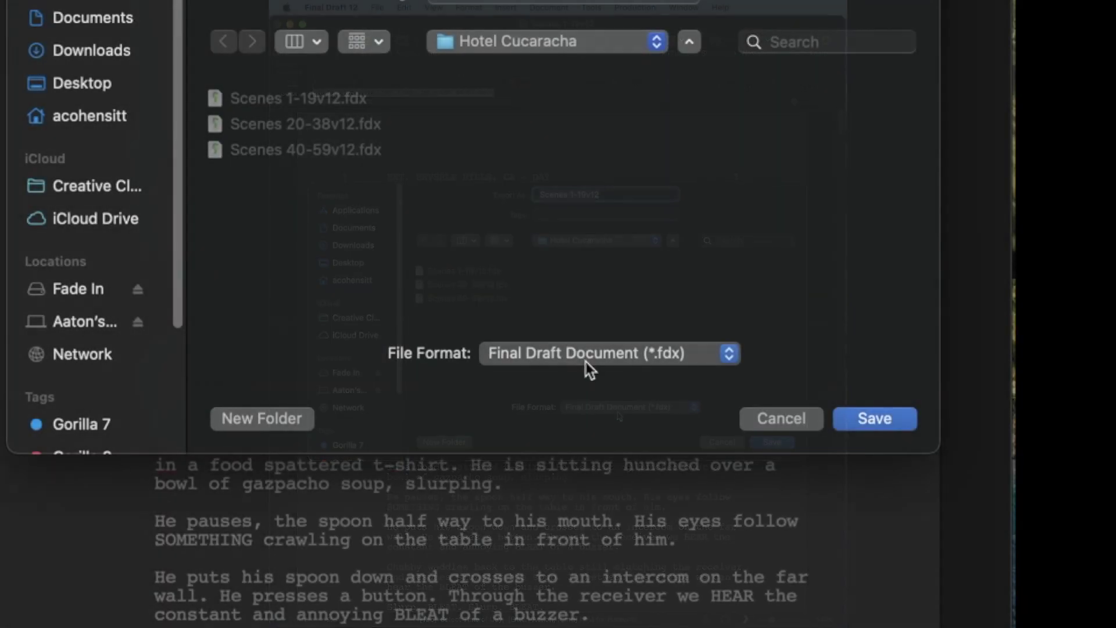
pyautogui.click(590, 360)
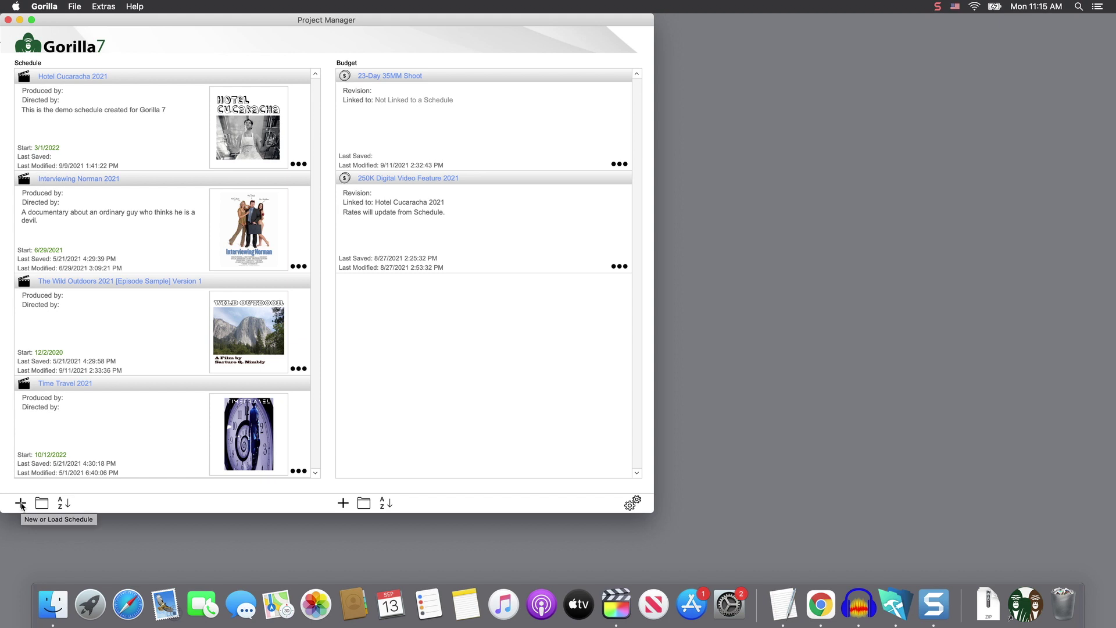
# Start a new schedule from Import Screenplay using the Final Draft / Writer Duet / Fade In (.fdx) format.
pyautogui.click(20, 503)
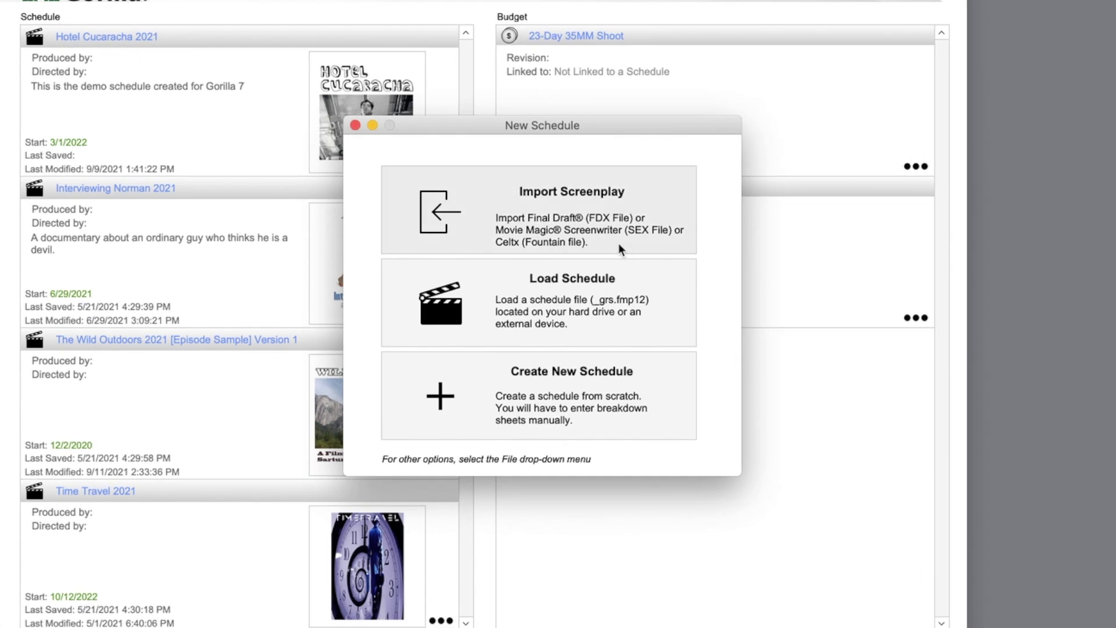
pyautogui.click(619, 248)
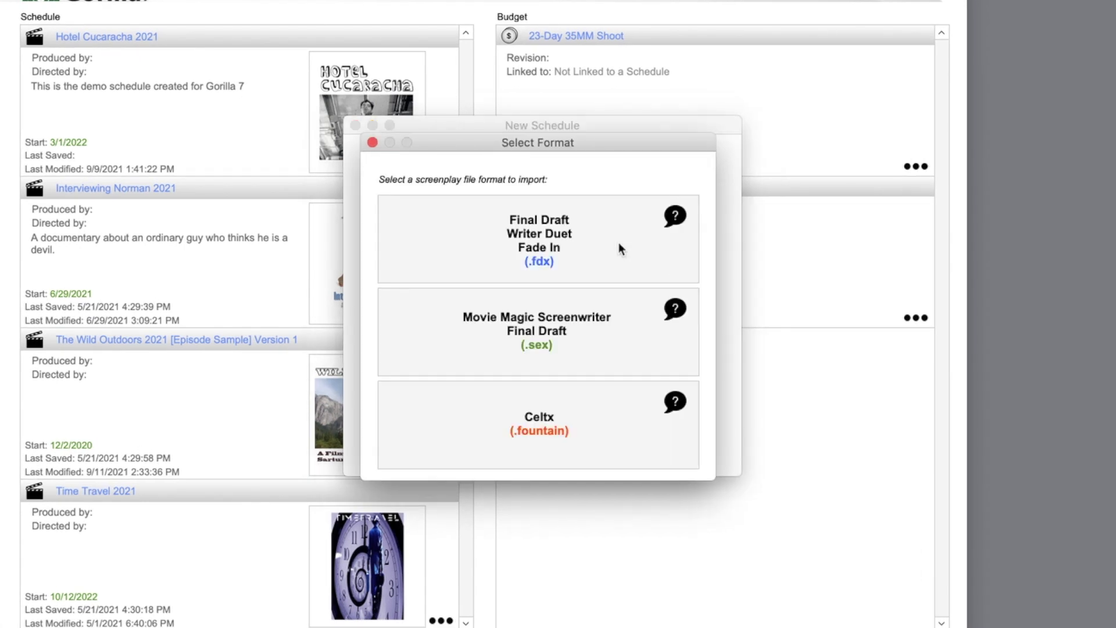
pyautogui.click(661, 250)
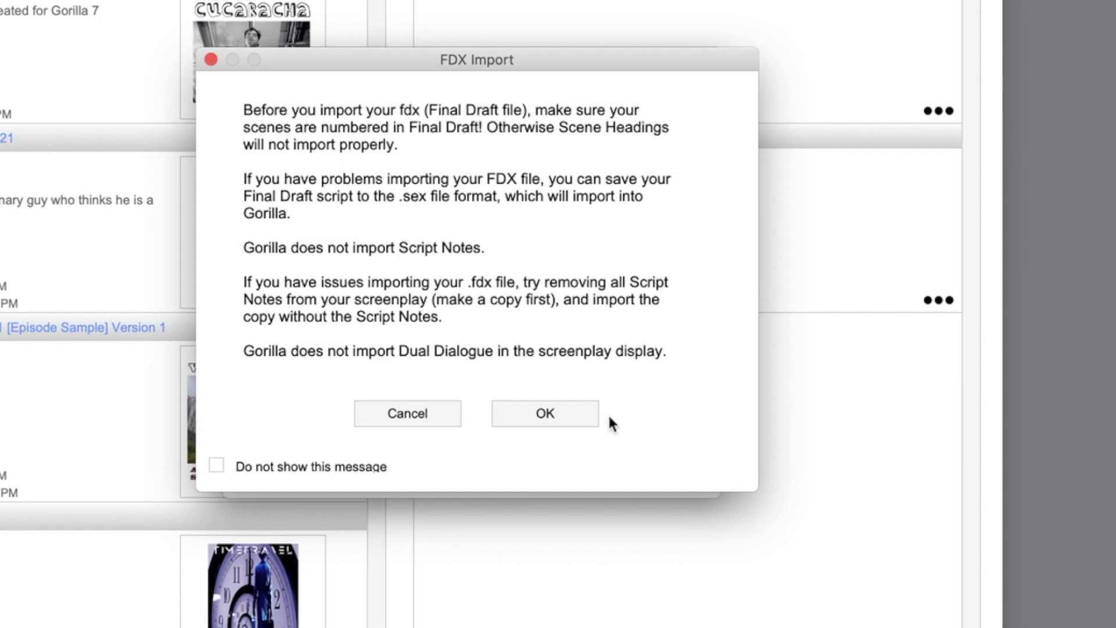
# Accept the FDX Import notice about numbered scenes and unsupported Script Notes and Dual Dialogue.
pyautogui.click(566, 411)
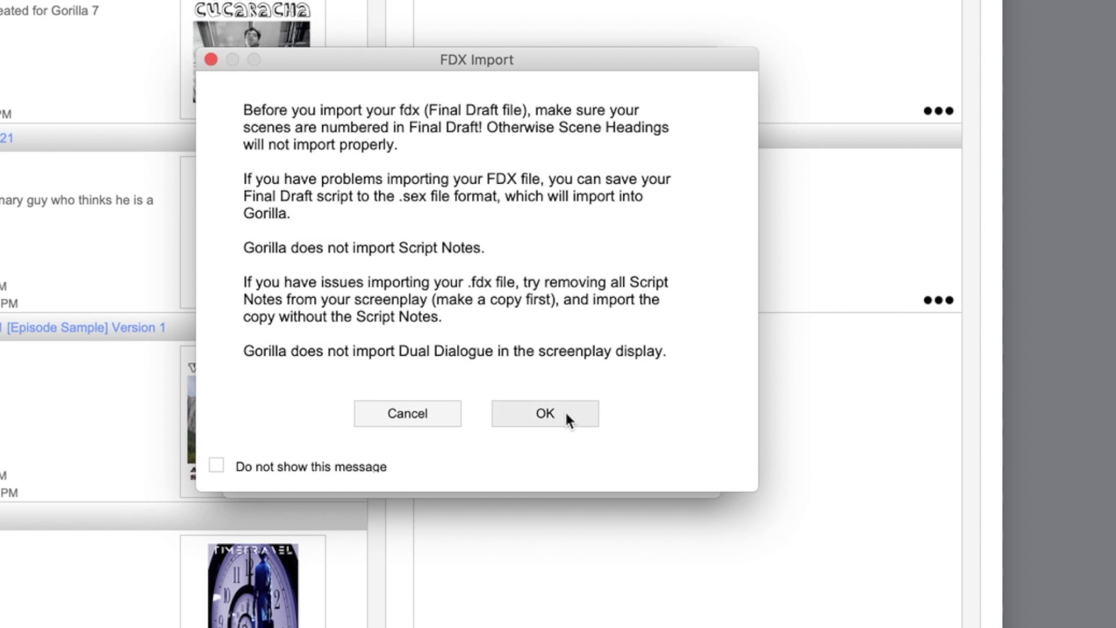
pyautogui.write('Final D')
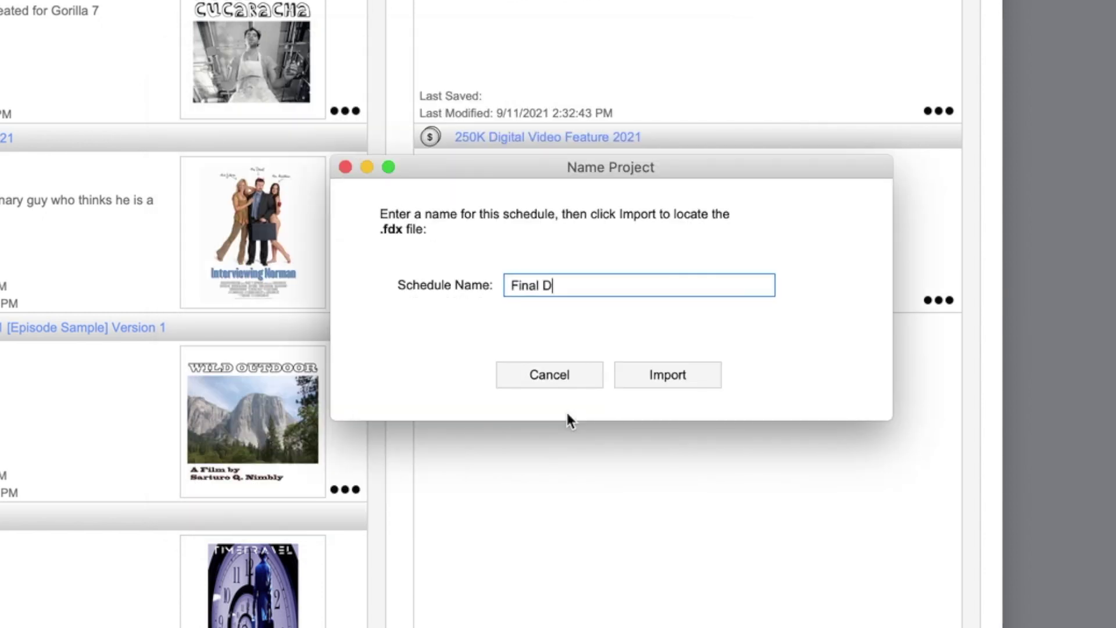
pyautogui.write('raft Screenplay')
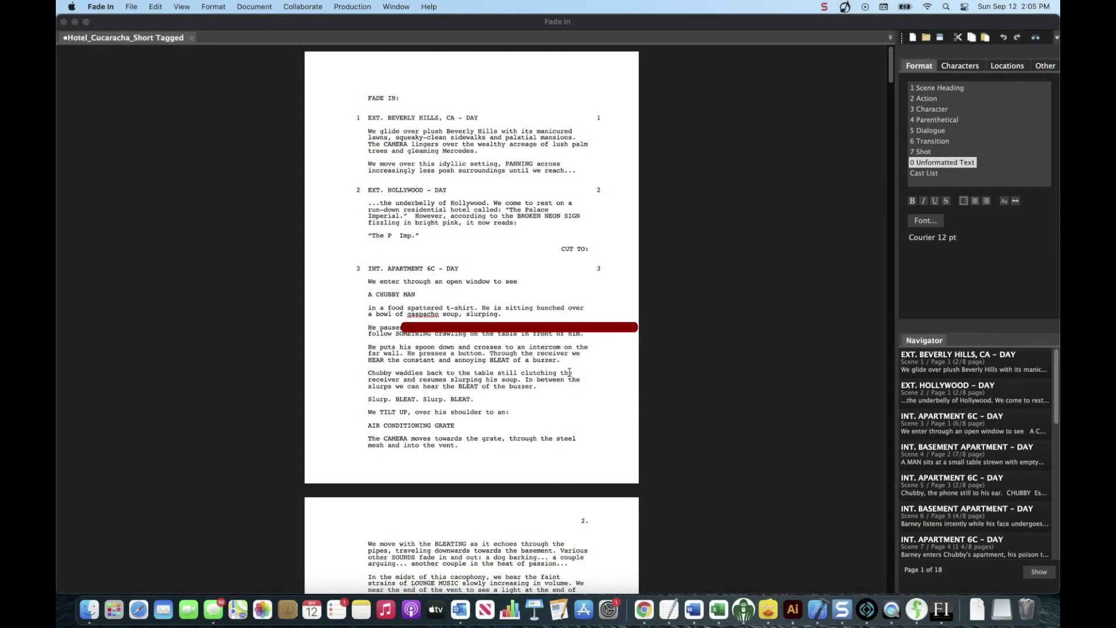
# Bring up the Fade In application menu for the Hotel_Cucaracha_Short Tagged script.
pyautogui.click(103, 8)
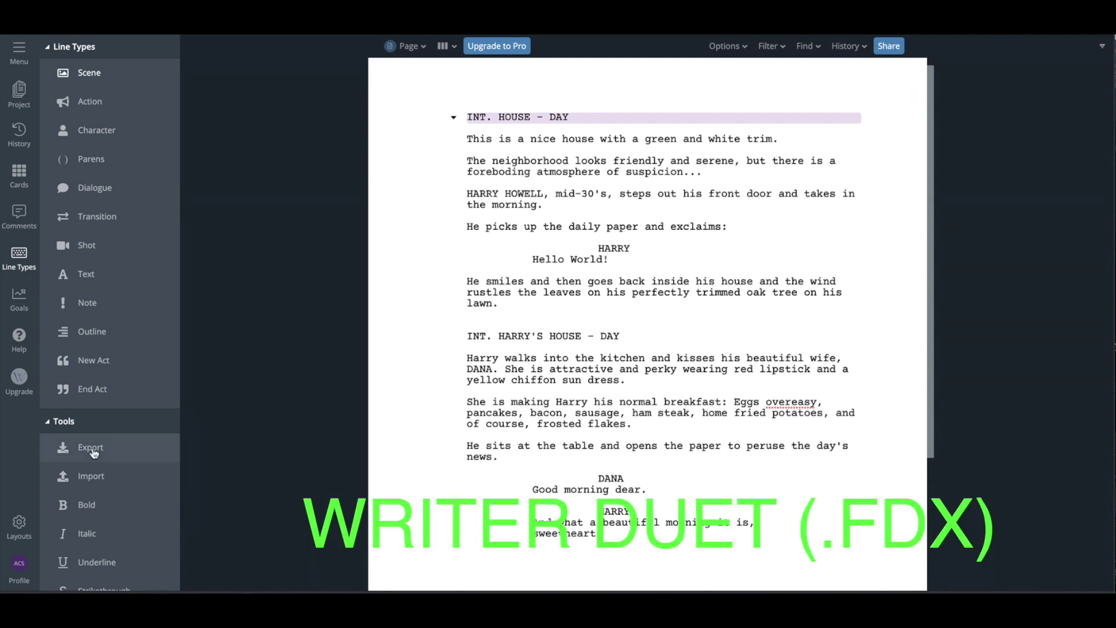
# Start the Final Draft export and delete the old filename to make way for 'Writer Duet'.
pyautogui.click(90, 449)
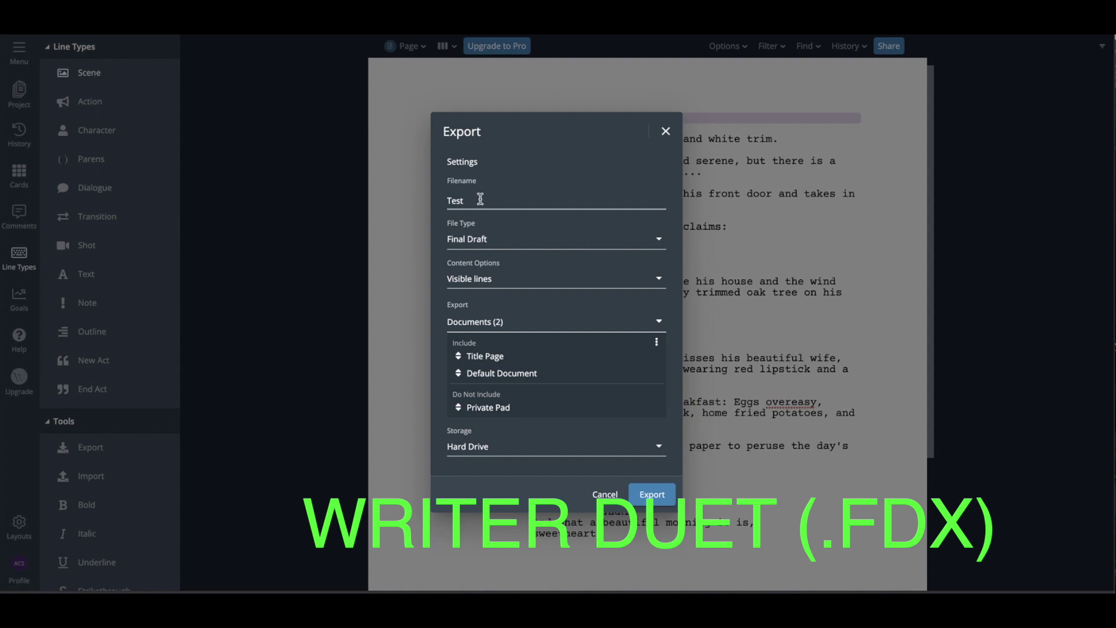
pyautogui.moveTo(484, 199); pyautogui.dragTo(423, 203)
pyautogui.write('Wr')
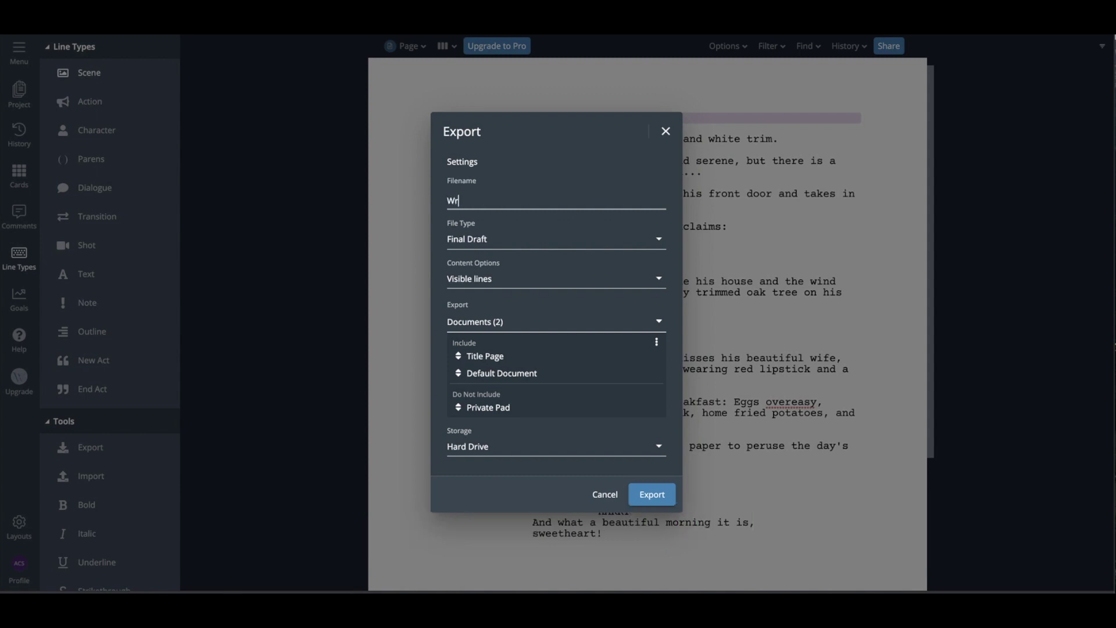
pyautogui.write('ti')
pyautogui.press('BackSpace')
pyautogui.write('i')
pyautogui.write('ter Duet')
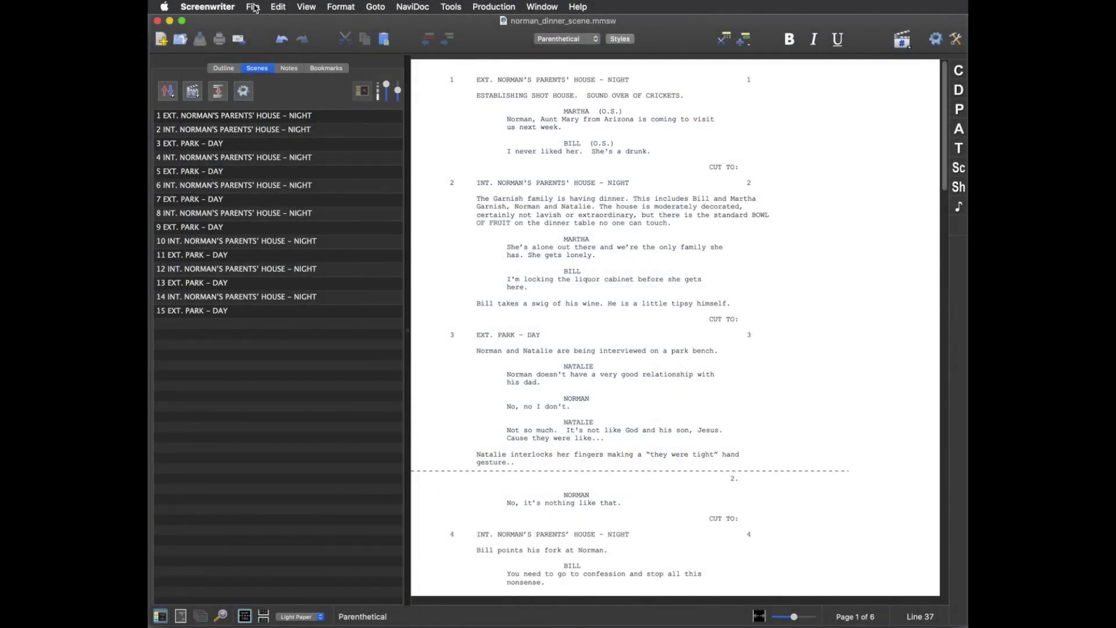
# Choose the Gorilla Scheduling (.SEX) export for norman_dinner_scene and check the available file types.
pyautogui.click(253, 8)
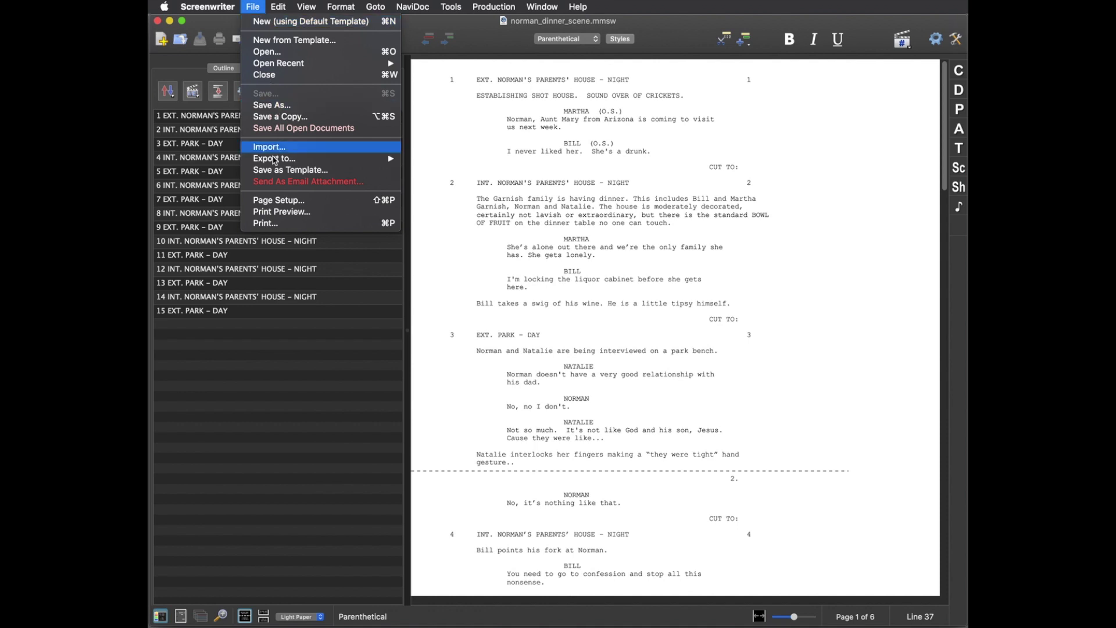
pyautogui.moveTo(189, 227)
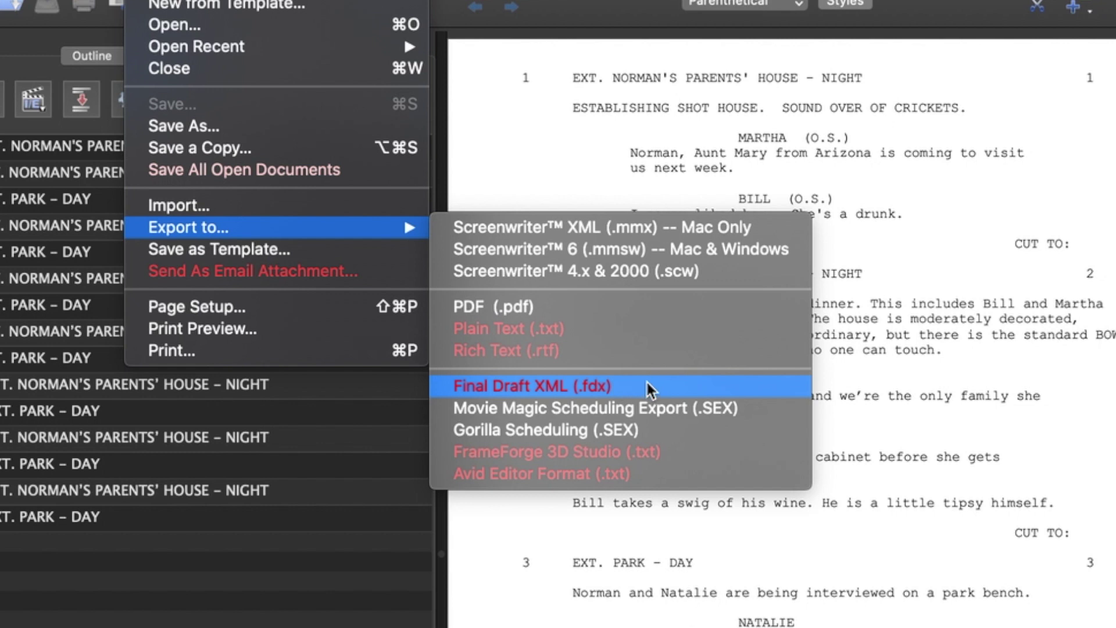
pyautogui.click(639, 429)
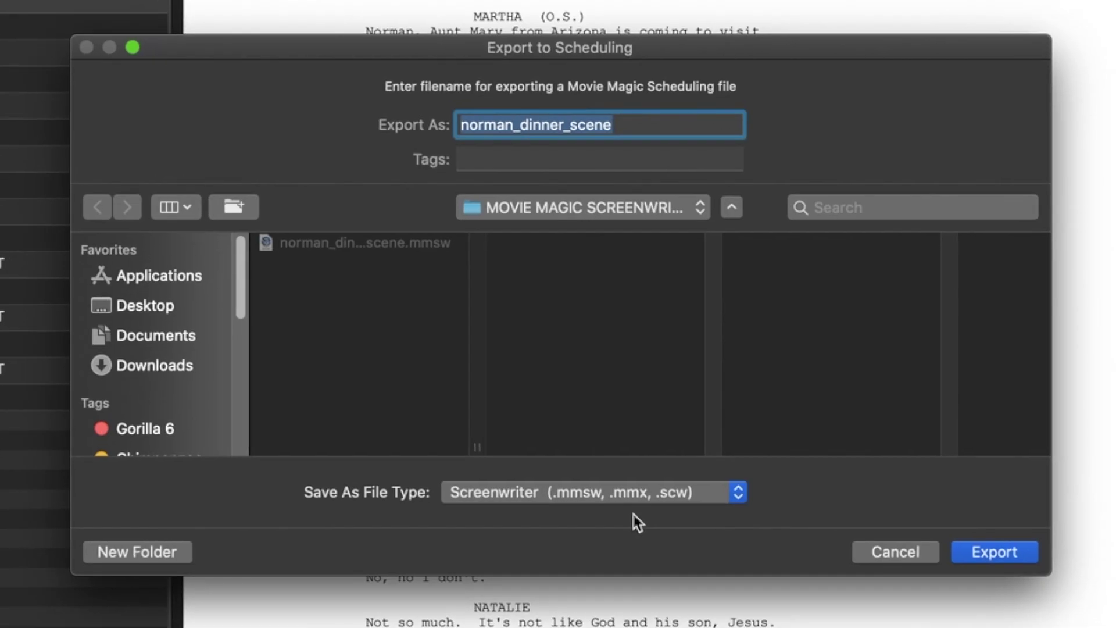
pyautogui.click(663, 505)
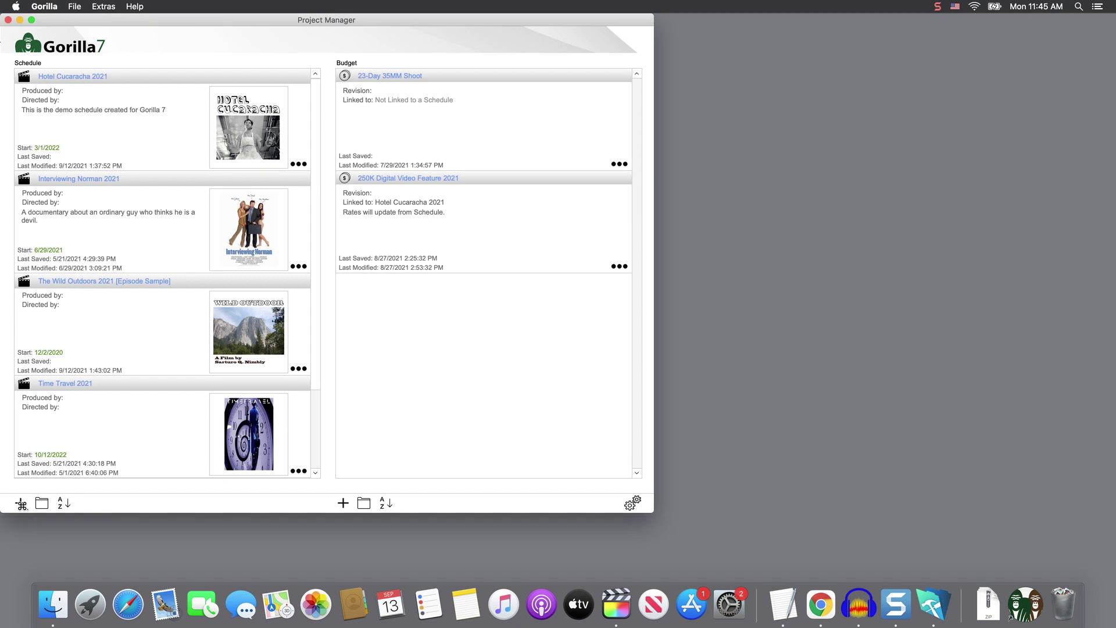
# Start a new schedule via Import Screenplay to list the .fdx, .sex and .fountain formats.
pyautogui.click(19, 502)
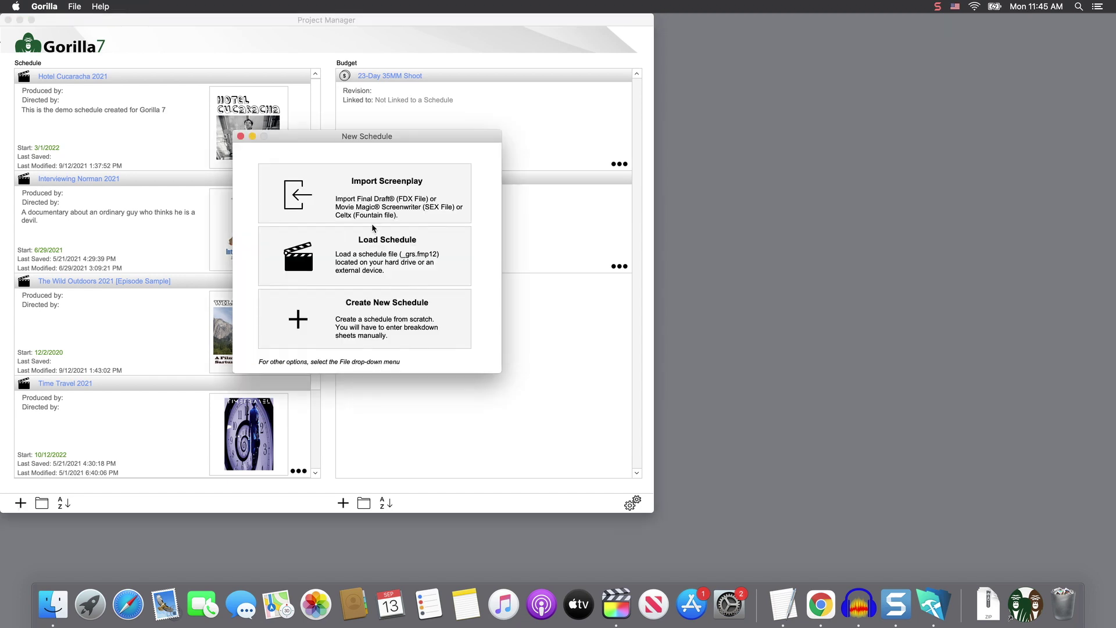
pyautogui.click(447, 214)
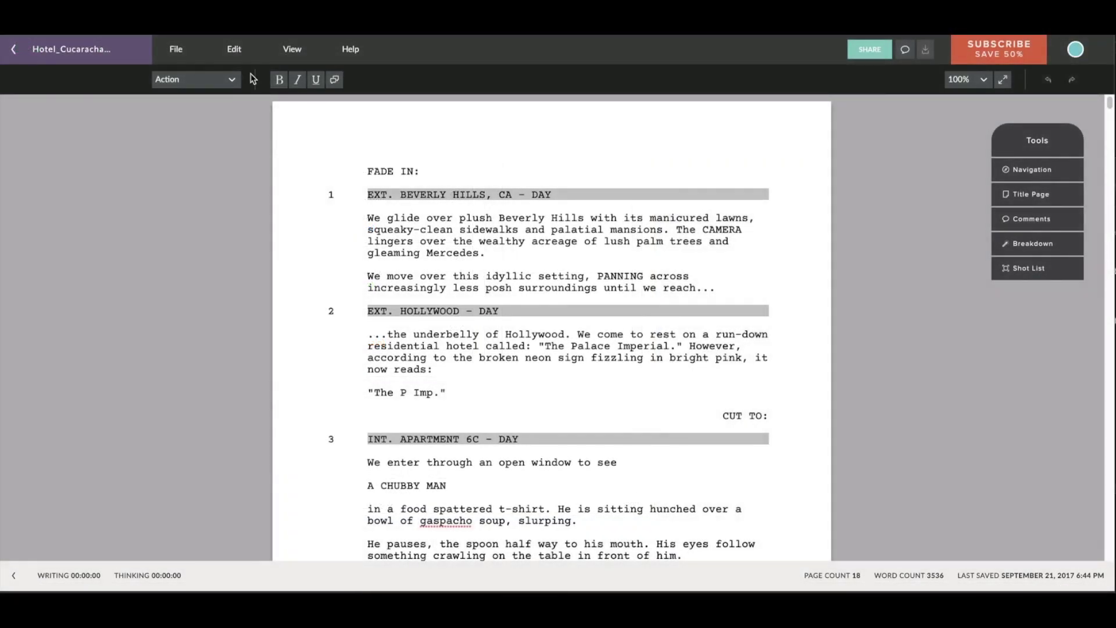
# Export the Celtx Hotel Cucaracha script to Fountain from File > Export Script.
pyautogui.click(177, 52)
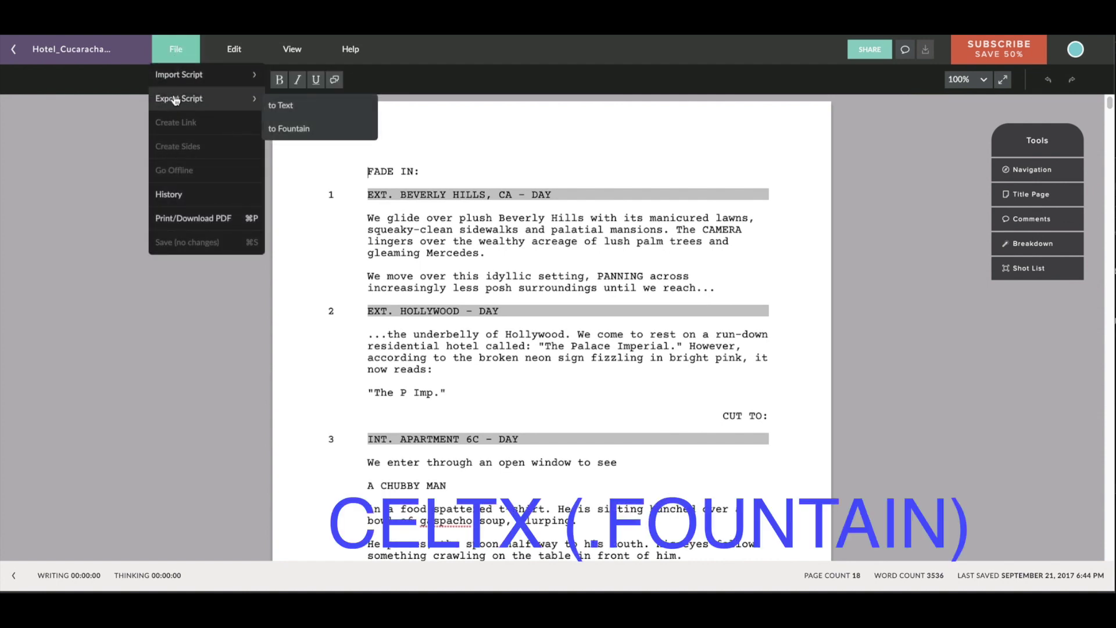
pyautogui.moveTo(179, 99)
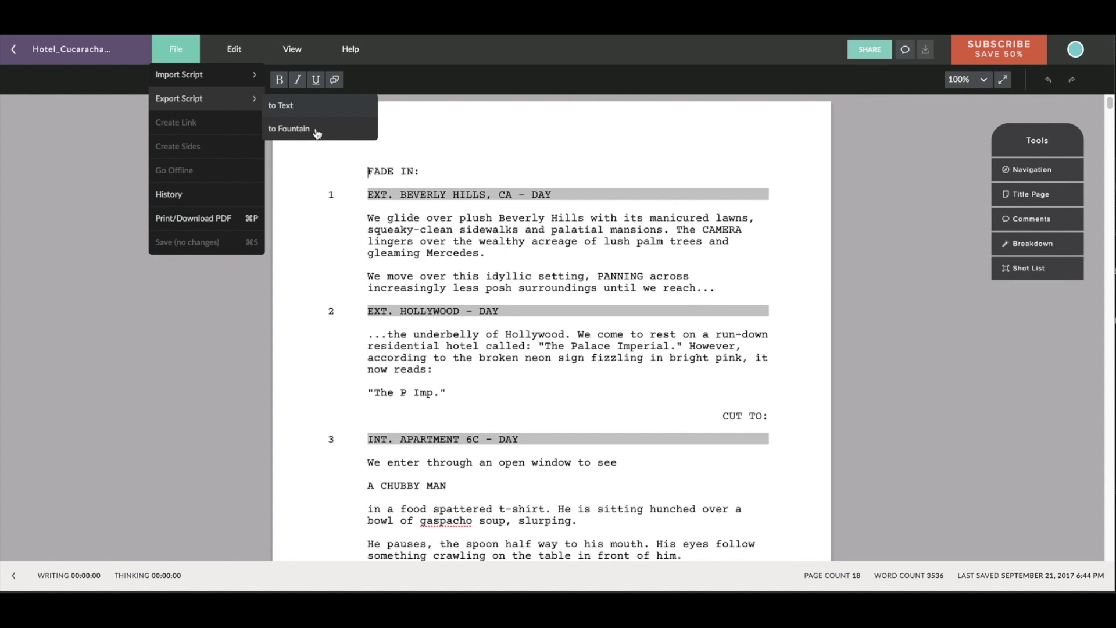
pyautogui.click(300, 129)
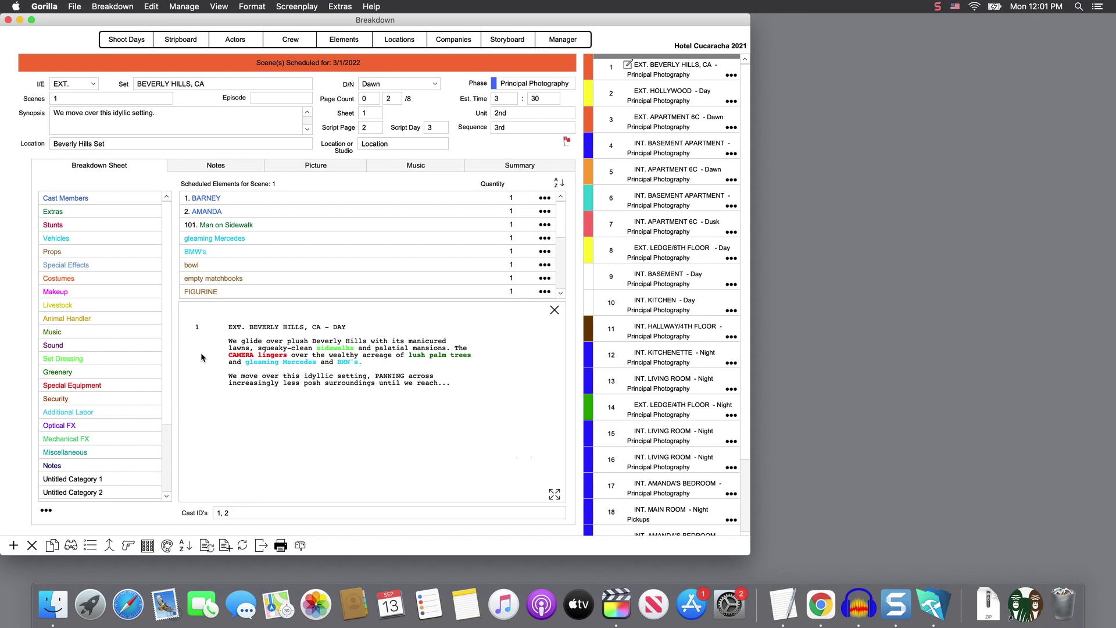
# Check scene 1's Cast Members list (Barney and Amanda checked) and Costumes list, closing each.
pyautogui.doubleClick(88, 199)
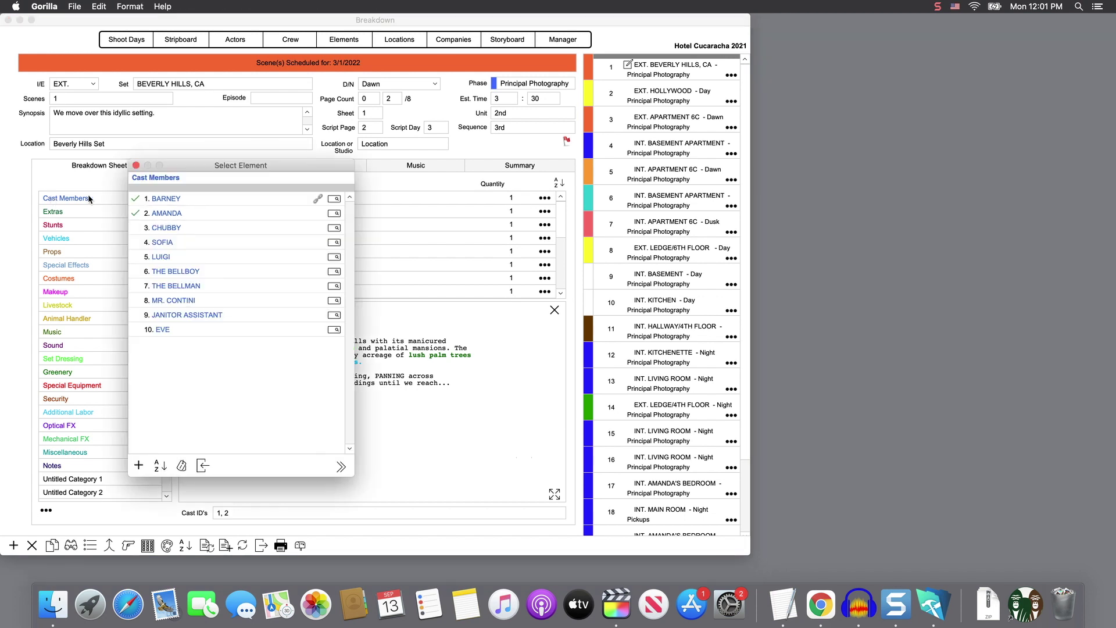
pyautogui.click(136, 165)
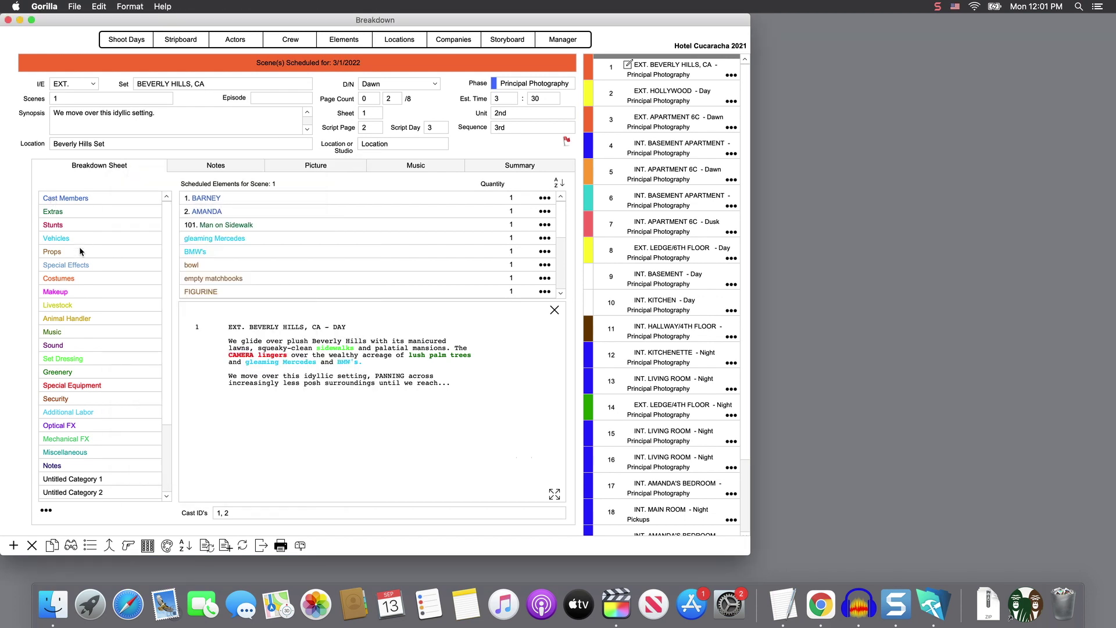
pyautogui.doubleClick(69, 280)
pyautogui.click(136, 166)
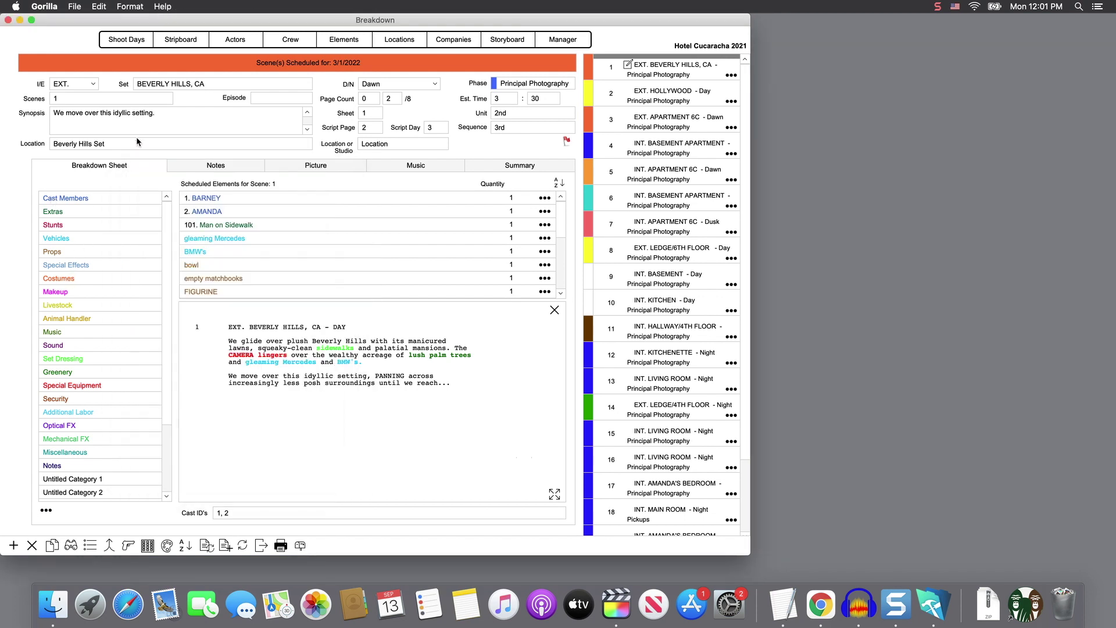